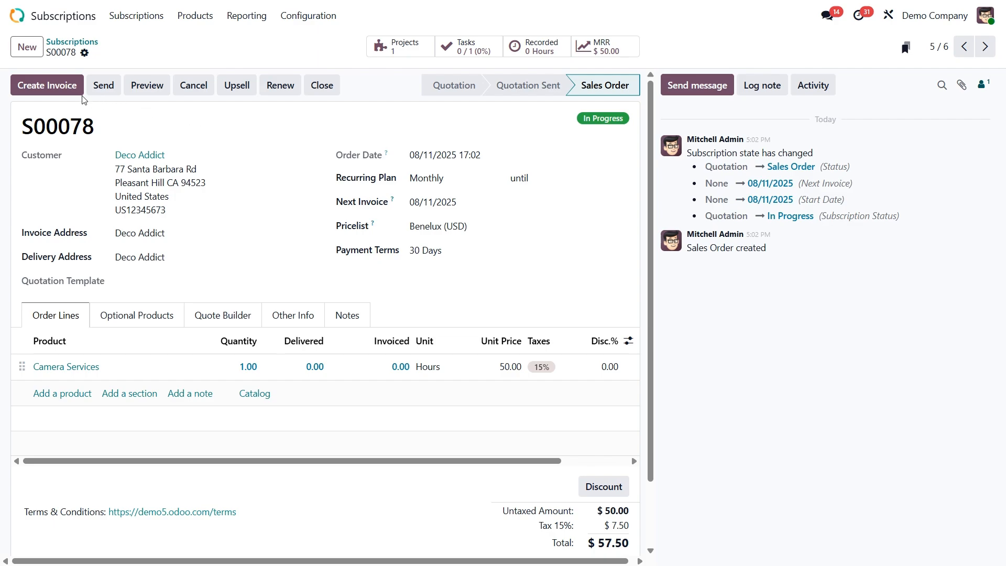
Create a regular draft invoice from the Deco Addict subscription and confirm it
click(39, 88)
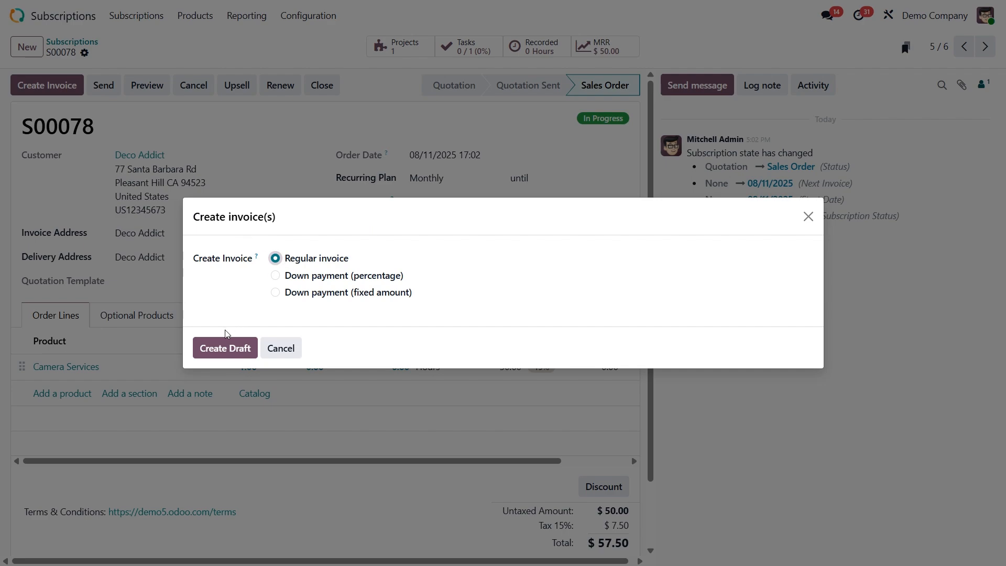
click(218, 347)
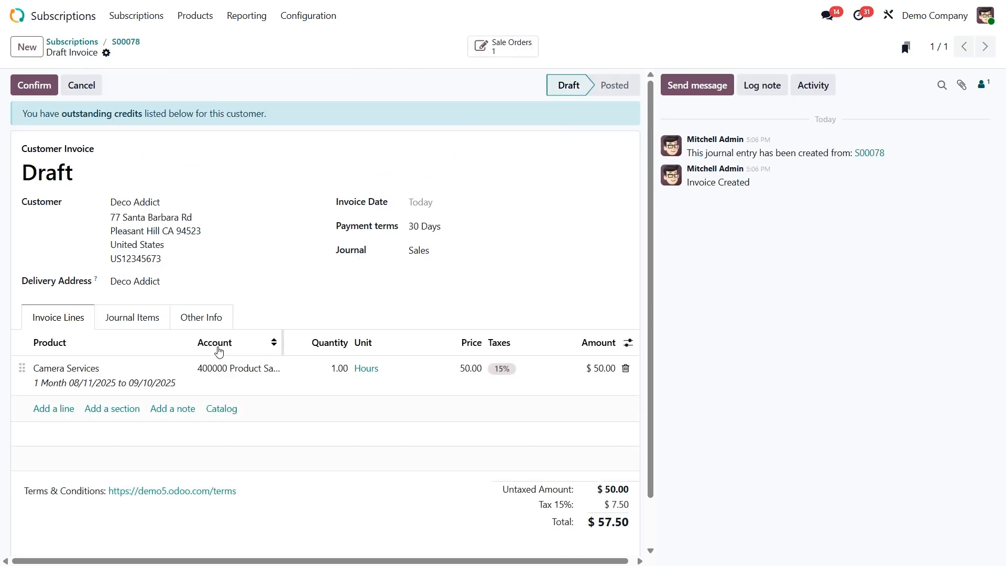
click(34, 84)
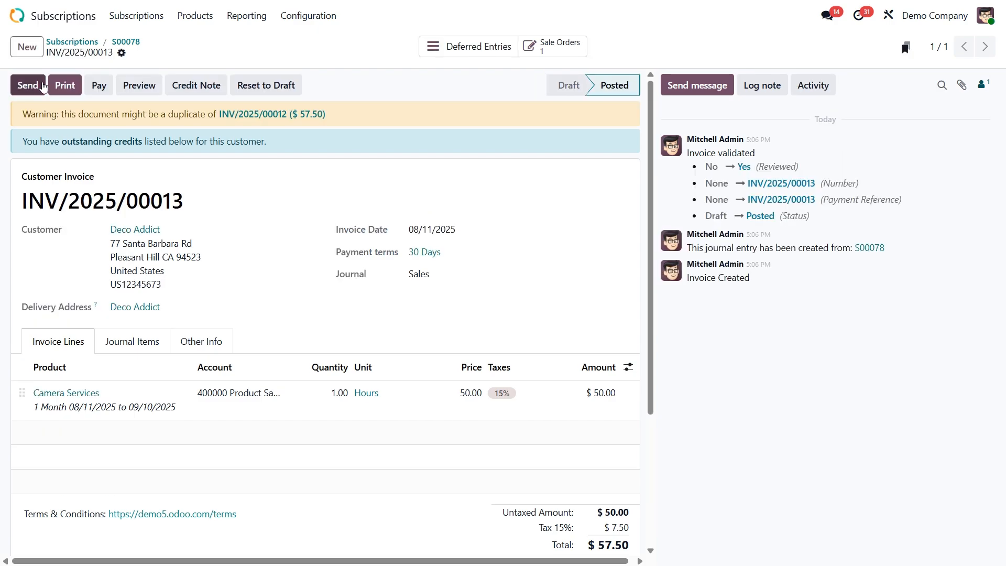
Return to the invoice's linked sales order, renew the subscription, and confirm the renewal quotation
click(543, 47)
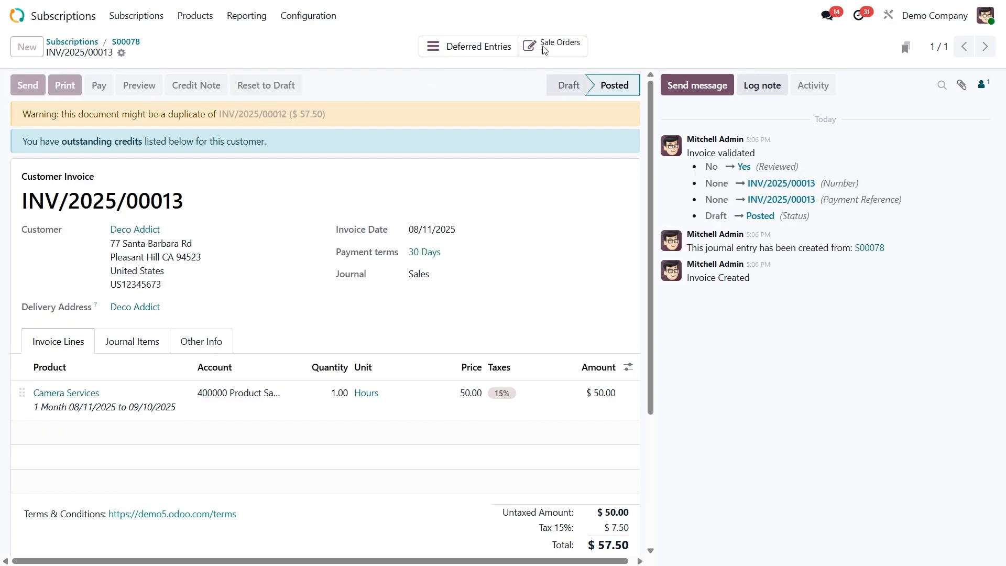
click(282, 90)
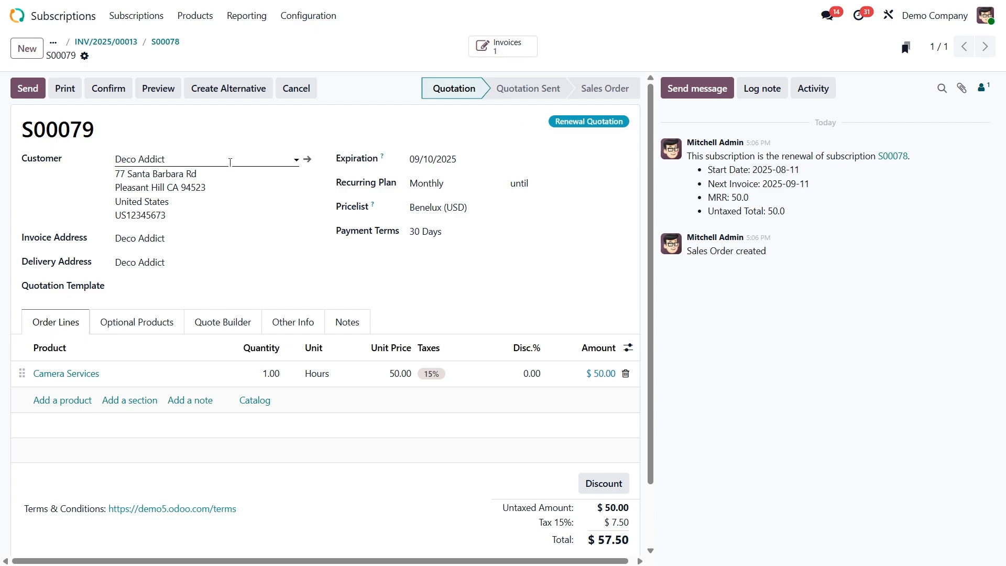
click(109, 89)
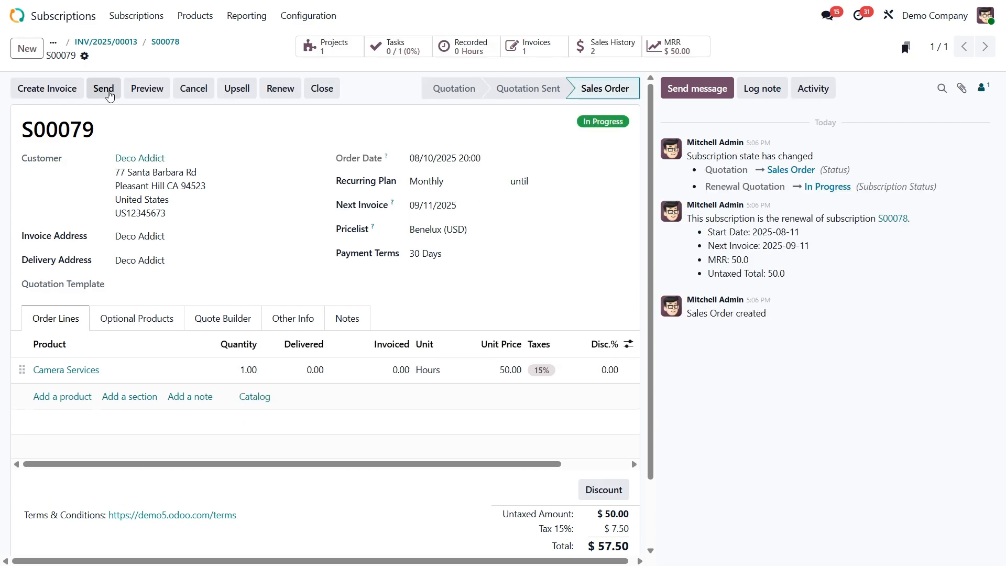
Create a regular draft invoice for the renewed subscription and confirm it
click(51, 88)
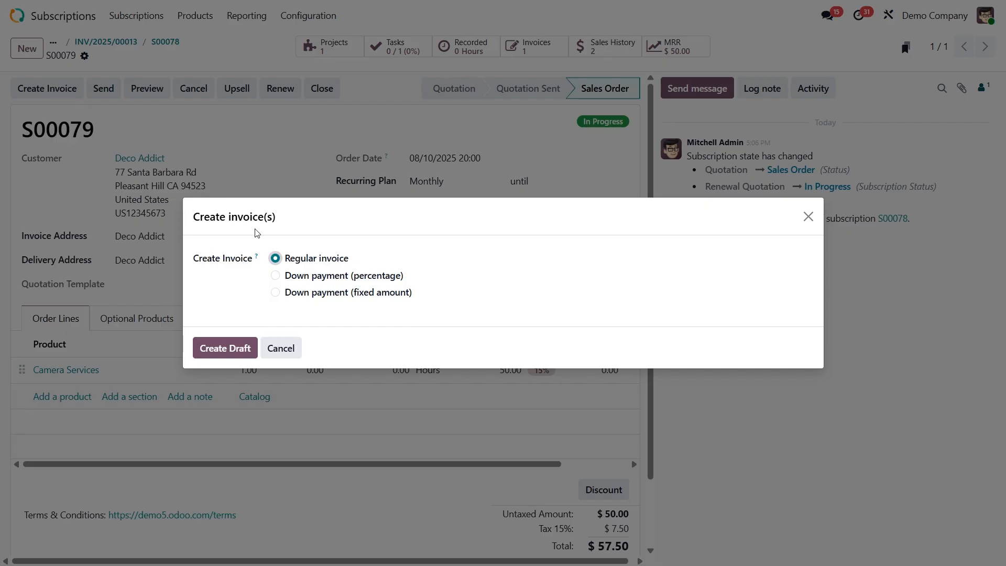
click(222, 347)
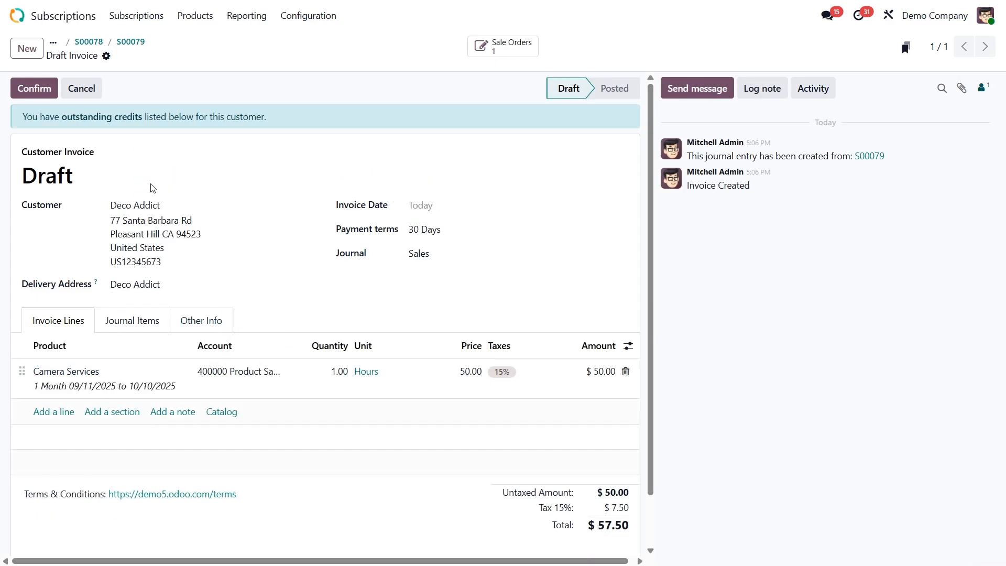
click(32, 87)
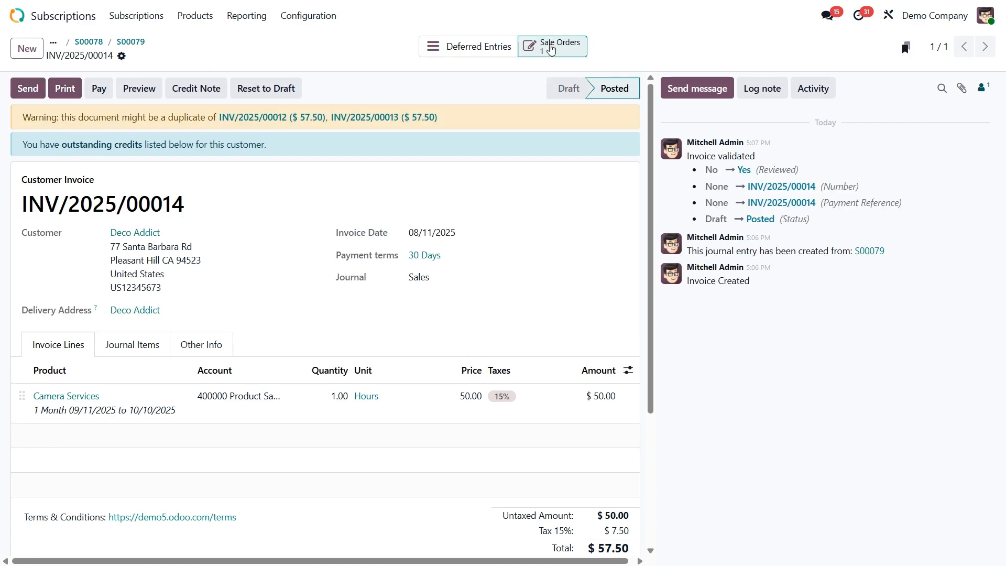
Go back to the renewed order, view its sales history, and open the in-progress subscription listed there
click(551, 48)
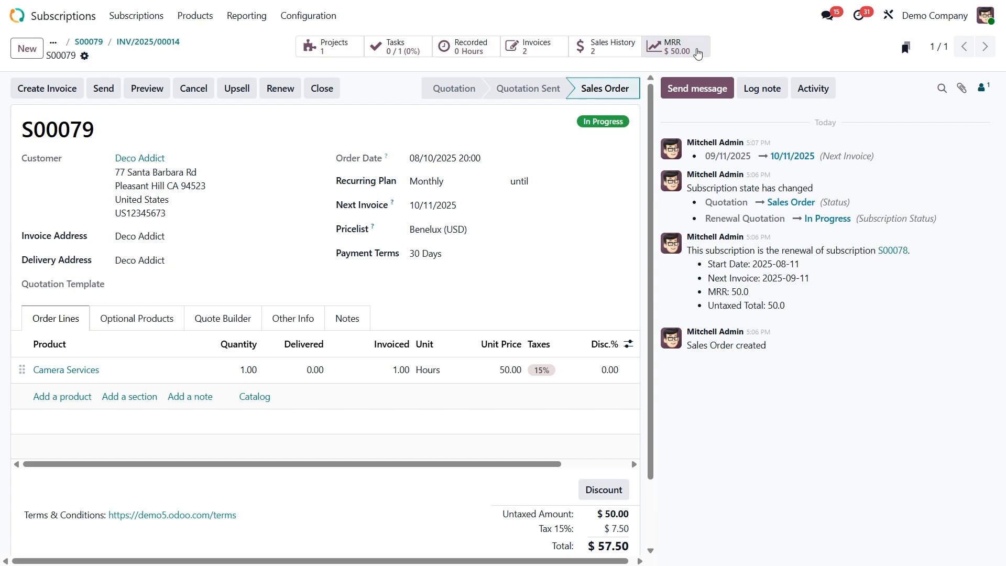
click(606, 48)
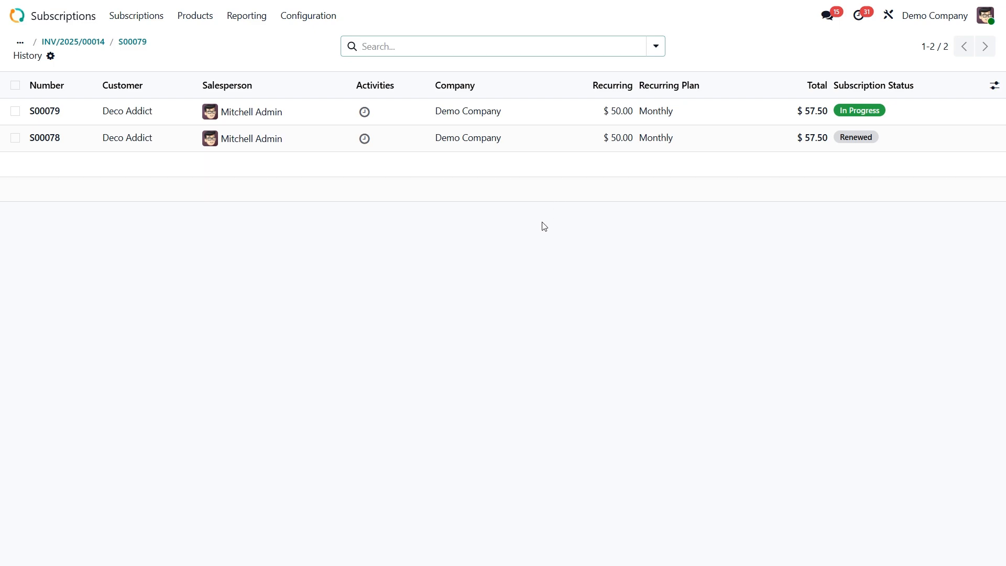
click(525, 111)
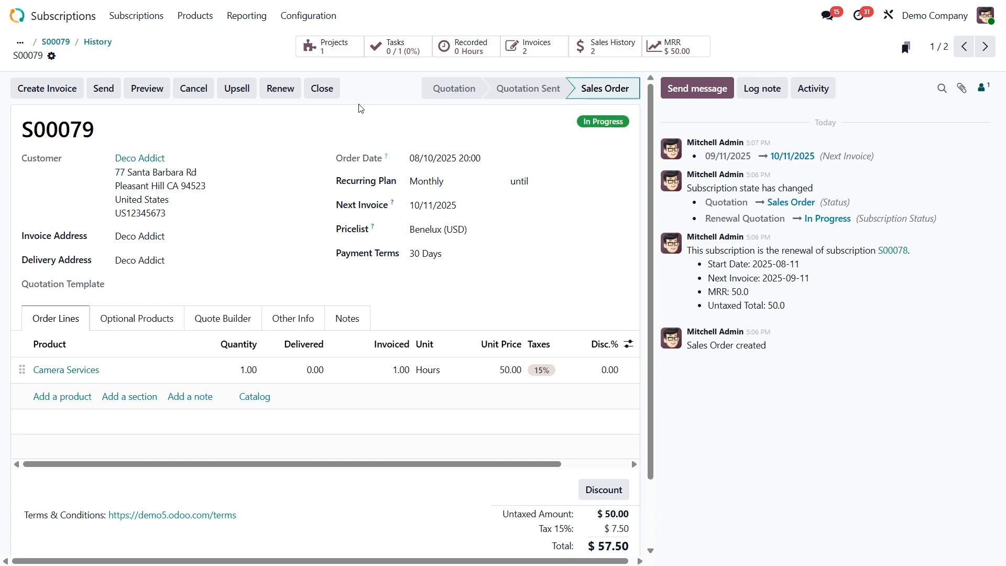
Close the Deco Addict subscription with the reason "I don't use it"
click(319, 92)
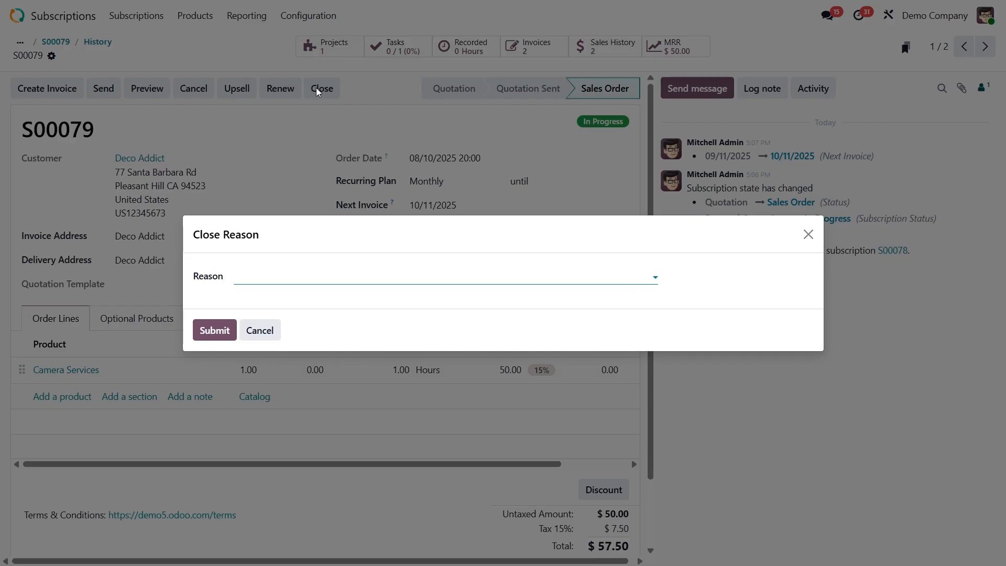
click(323, 277)
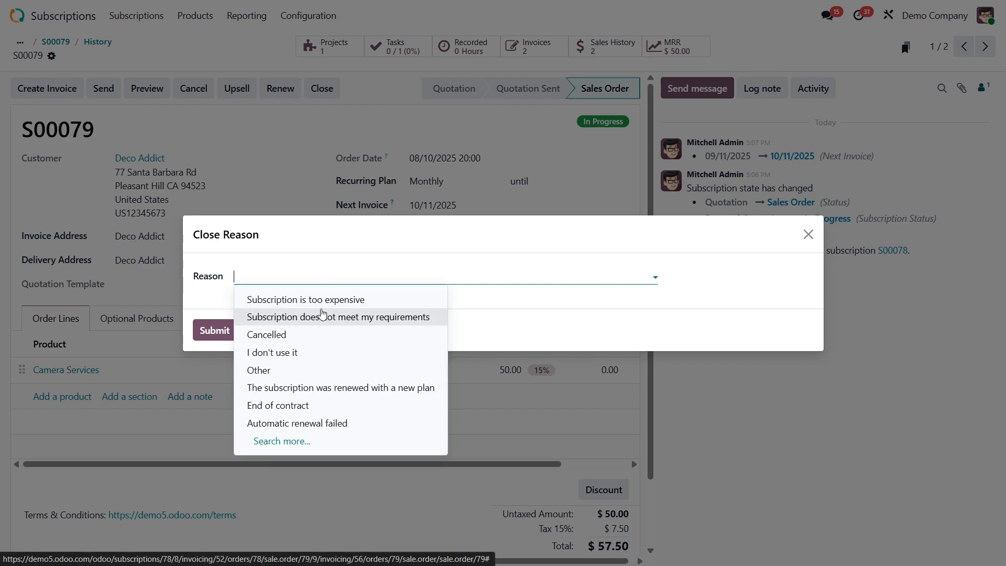
click(308, 353)
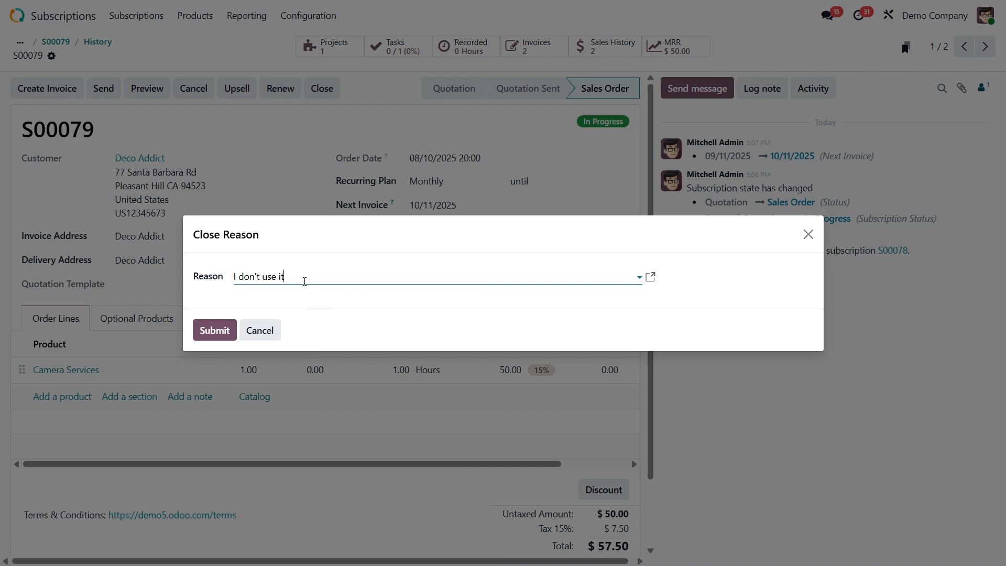
click(213, 330)
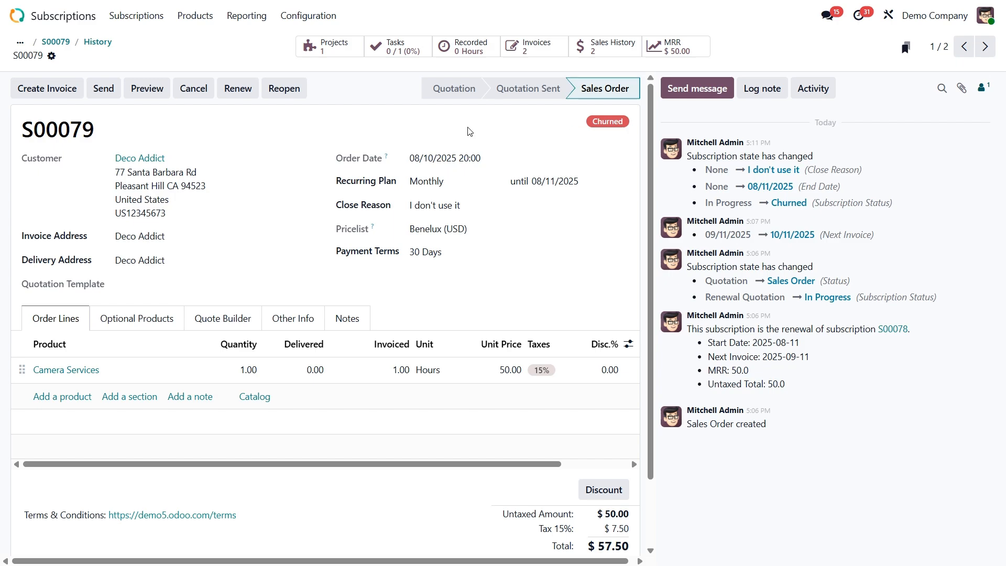
Reopen the closed subscription and review its logged status changes
click(286, 90)
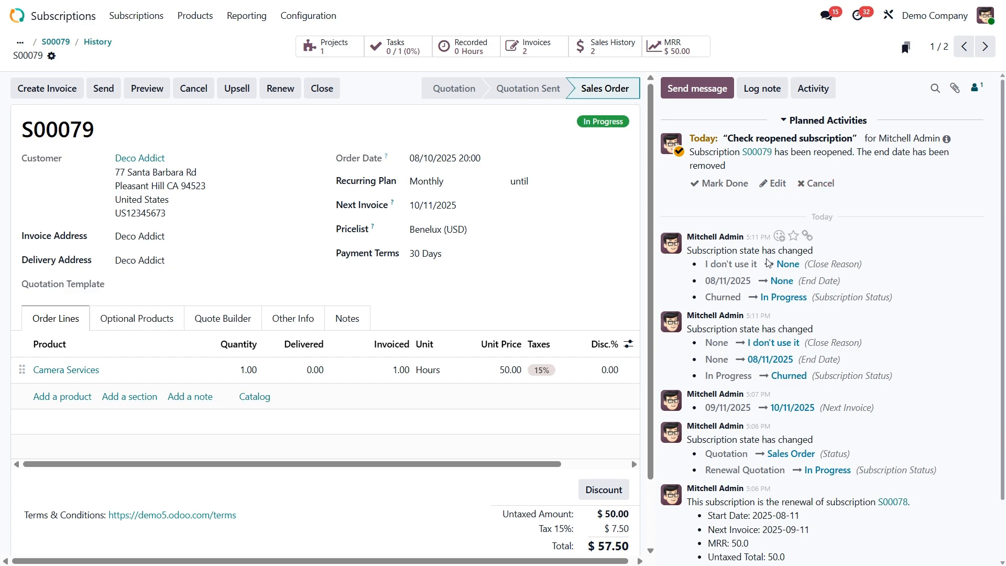
scroll(755, 317, down, 2)
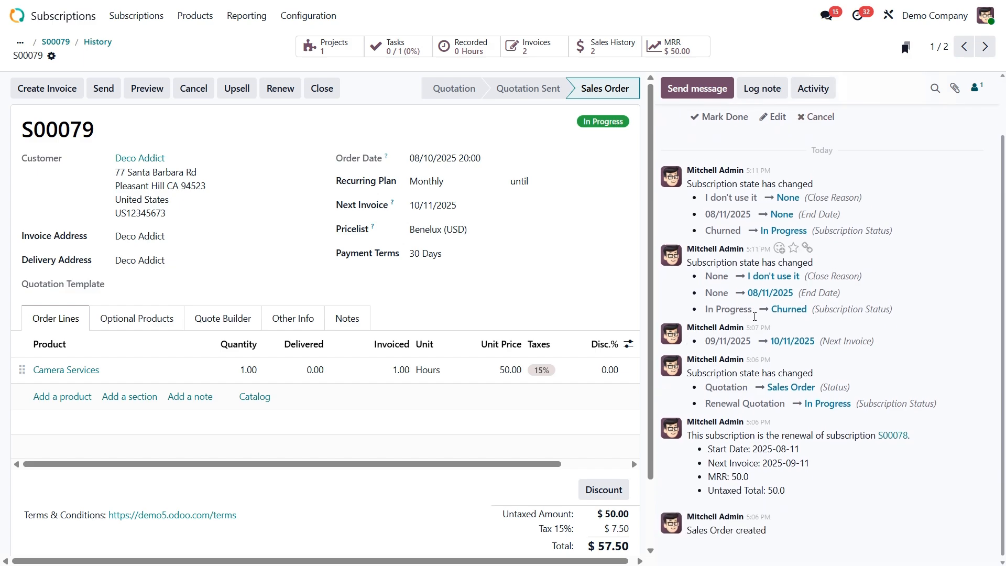
scroll(754, 317, up, 2)
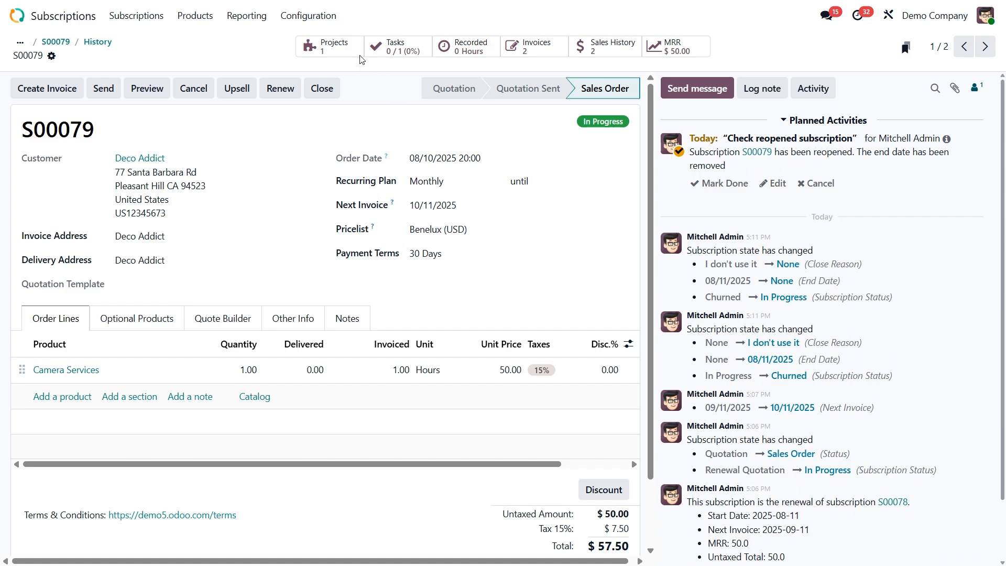
Open the list of configured close reasons to check which ones are visible in the portal
click(313, 19)
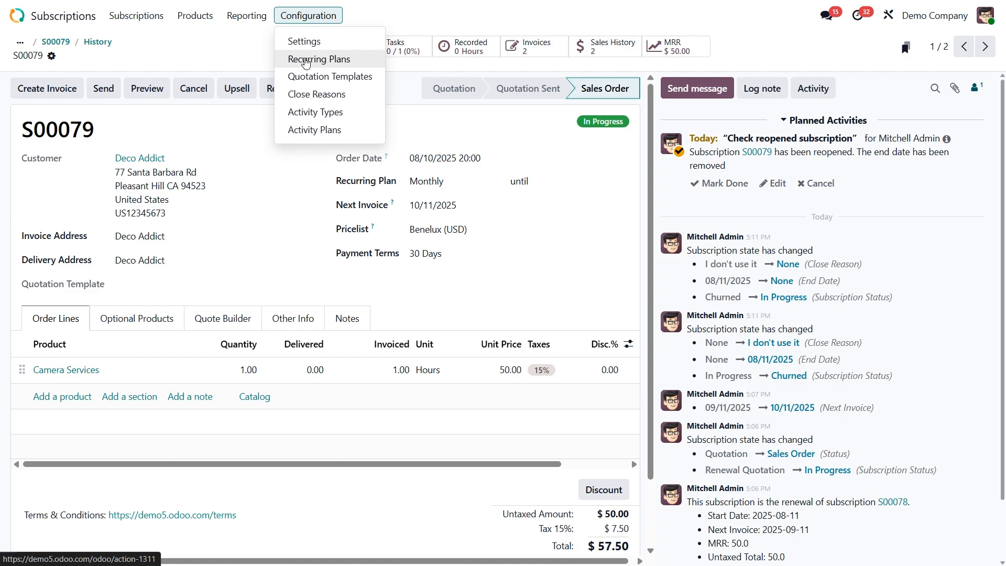
click(314, 96)
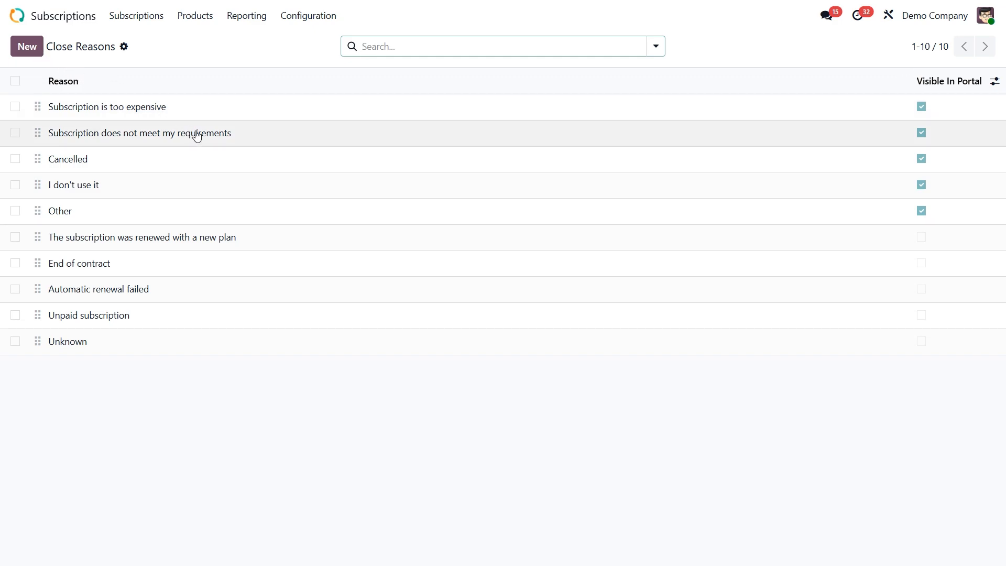
Enable the Add Products and Renew self-service options on the Monthly recurring plan and save it
click(305, 16)
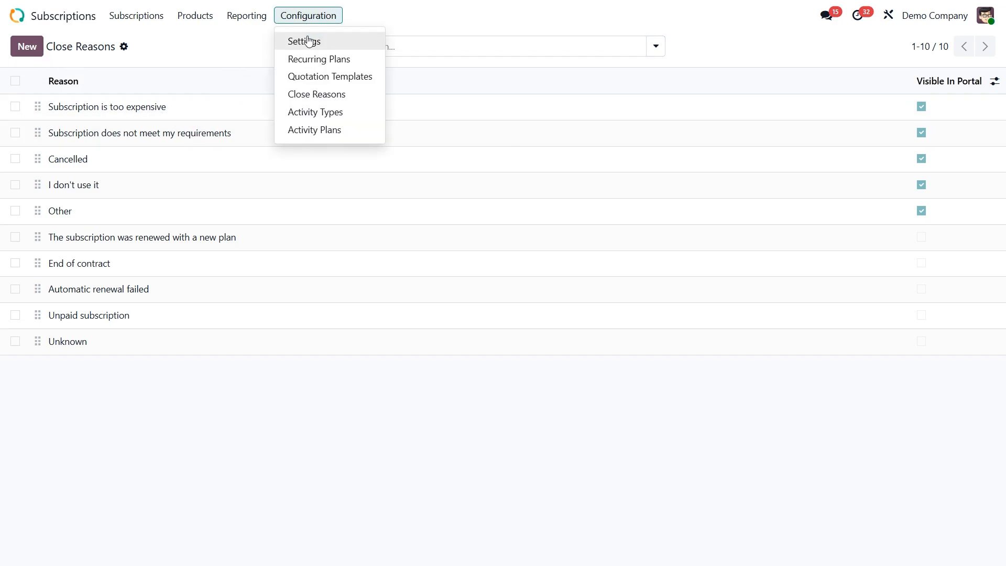
click(315, 60)
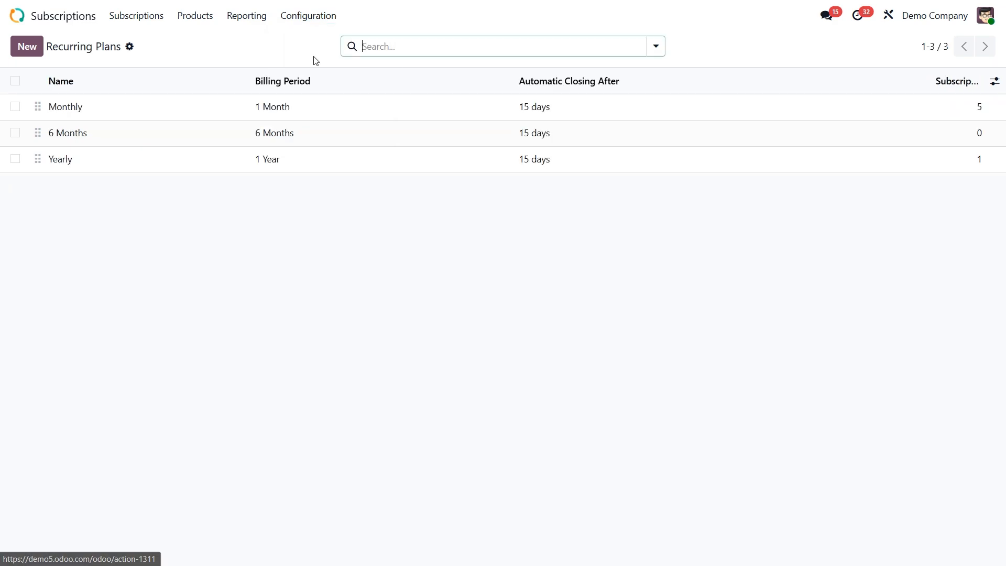
click(238, 105)
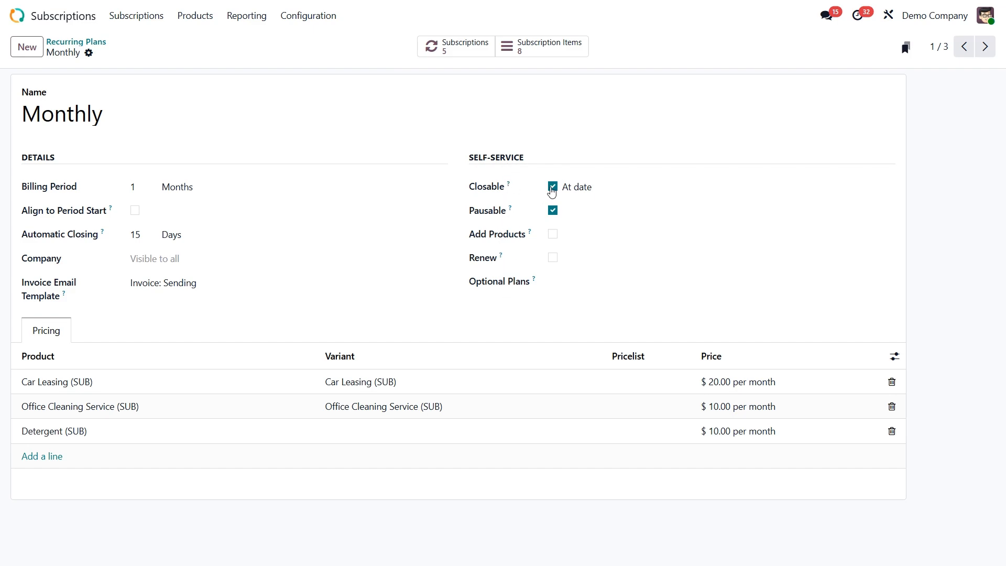
click(554, 240)
click(554, 259)
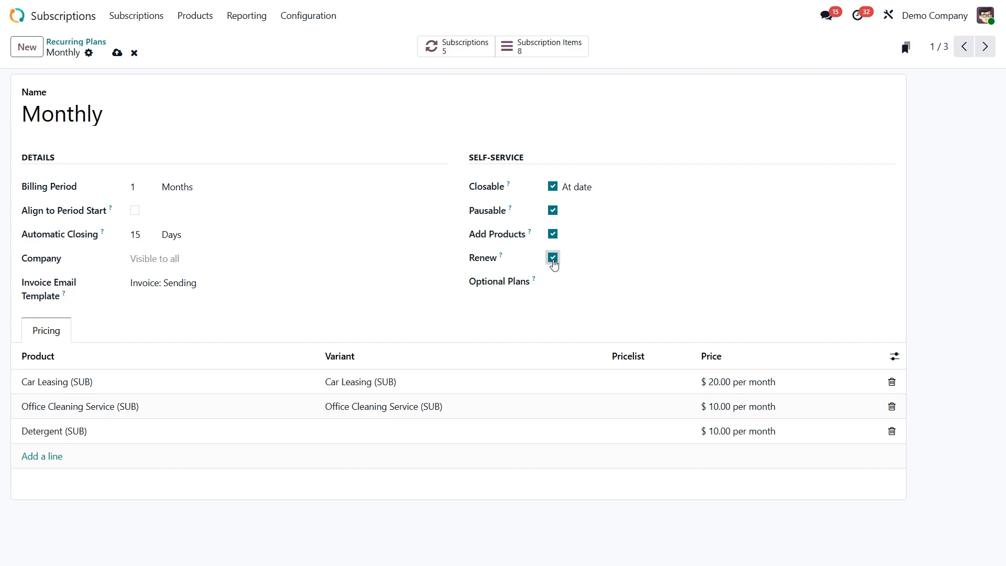
click(117, 52)
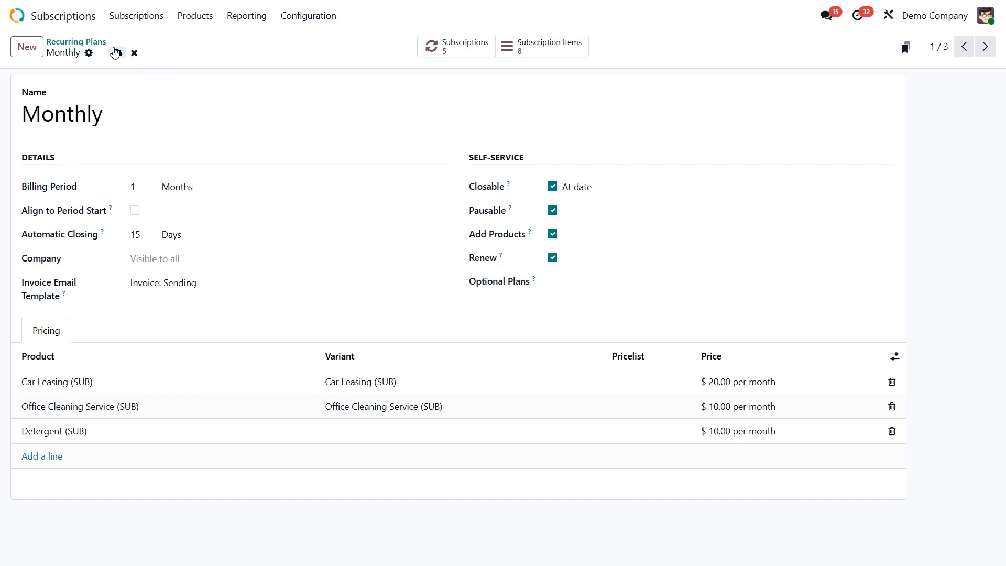
Open the Deco Addict monthly subscription with next invoice date 10/11/2025 and preview it in the customer portal
click(136, 15)
click(139, 48)
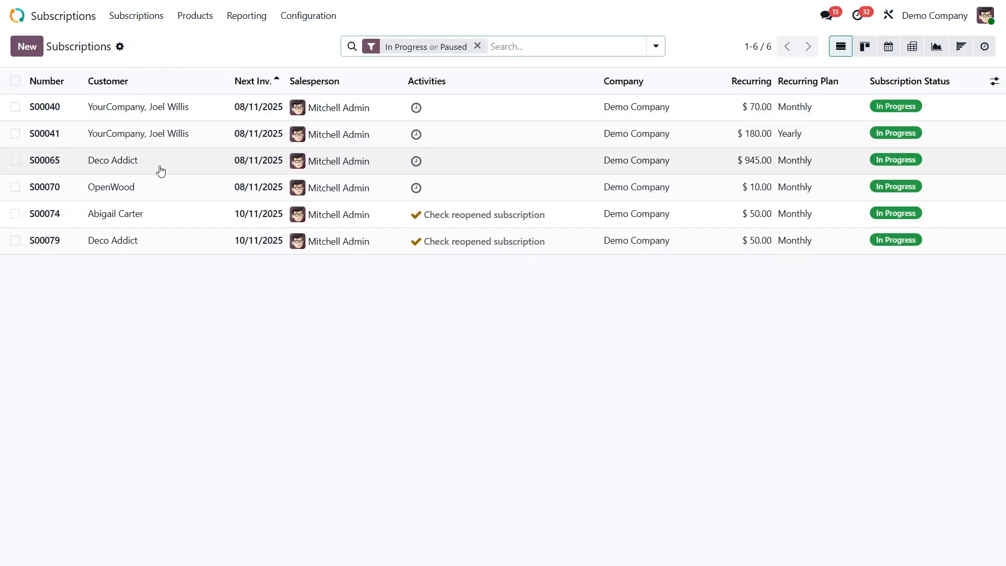
click(184, 237)
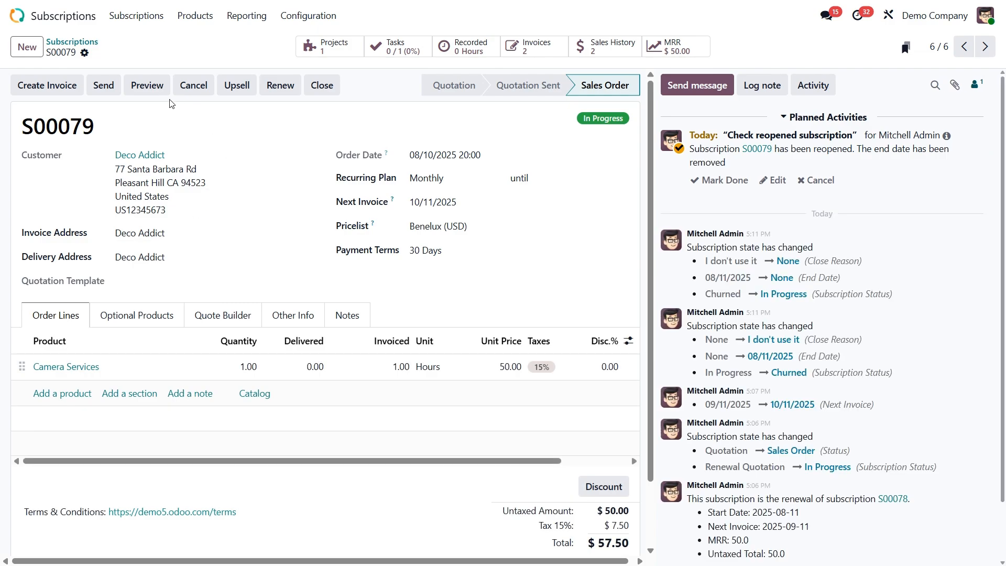
click(143, 90)
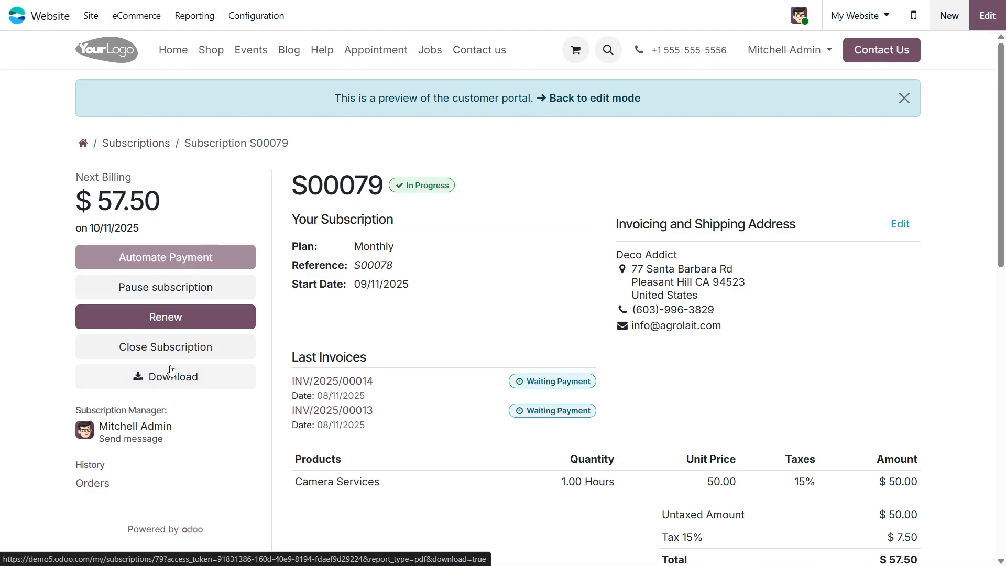
Close the subscription from the customer portal with the reason "Subscription is too expensive", declining the offered call with the account manager
click(156, 348)
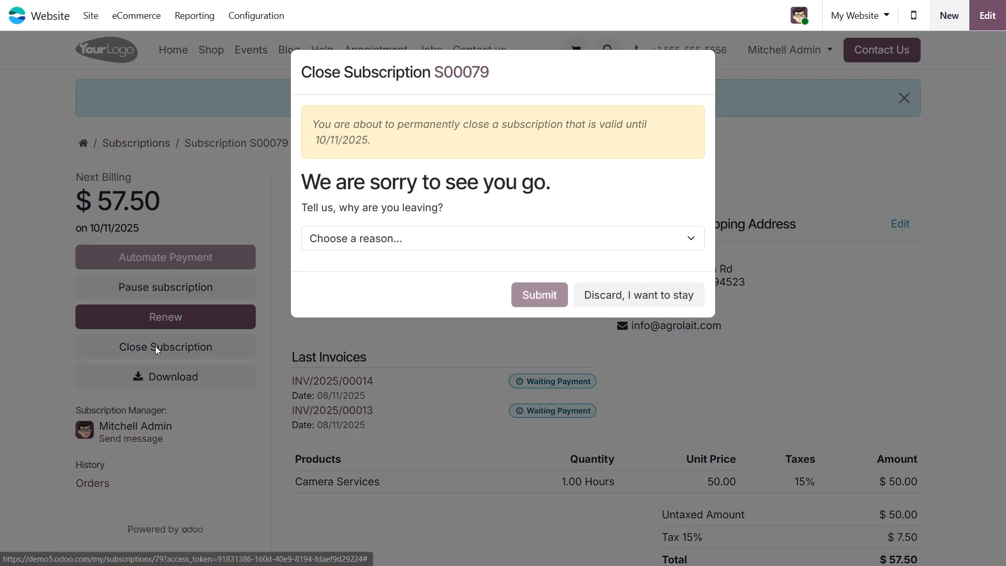
click(447, 245)
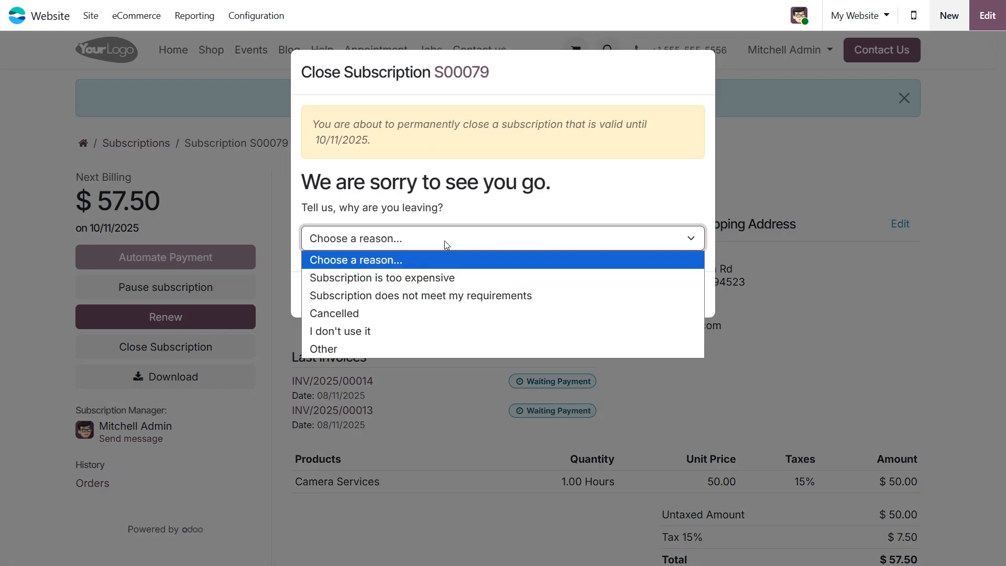
click(435, 279)
click(517, 296)
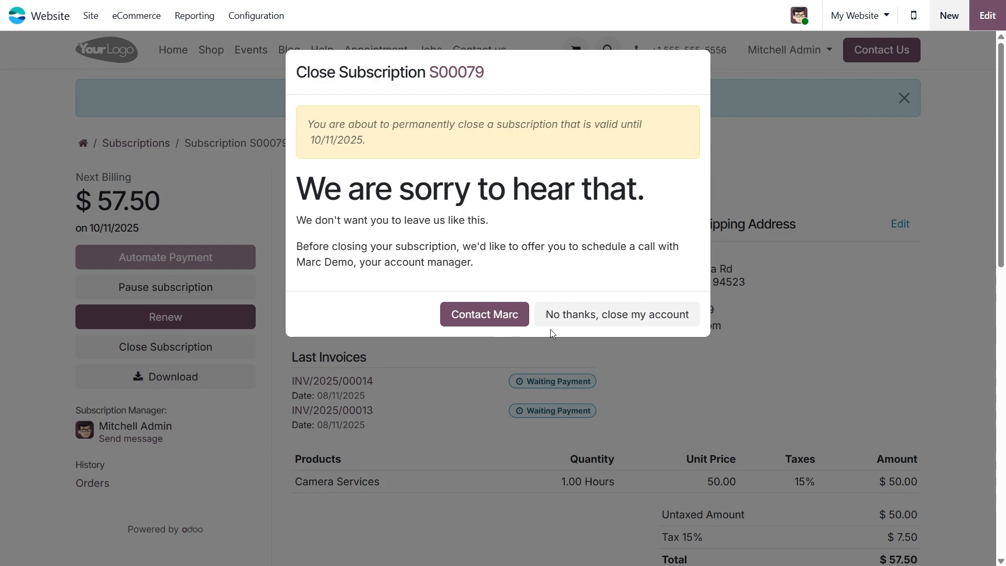
click(610, 316)
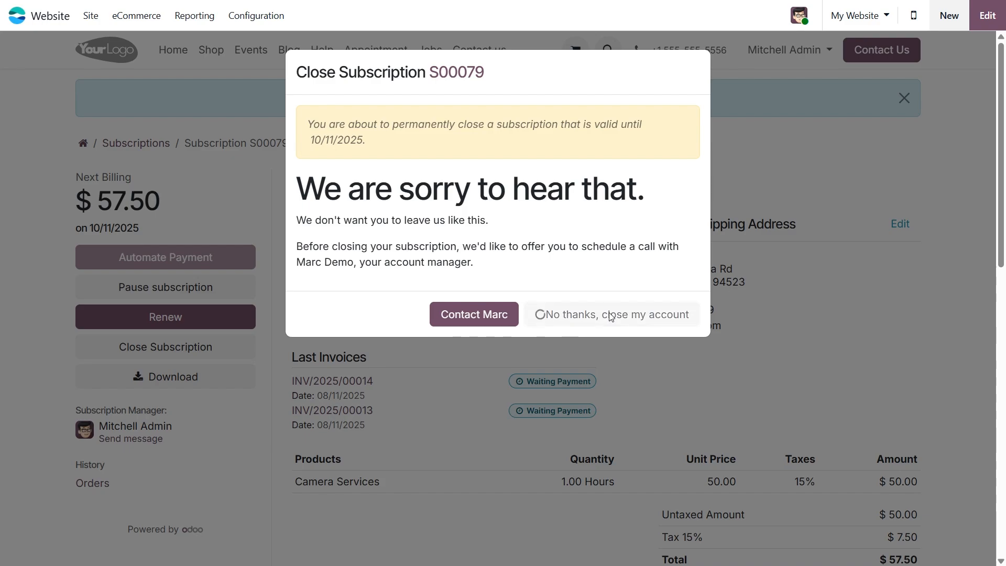